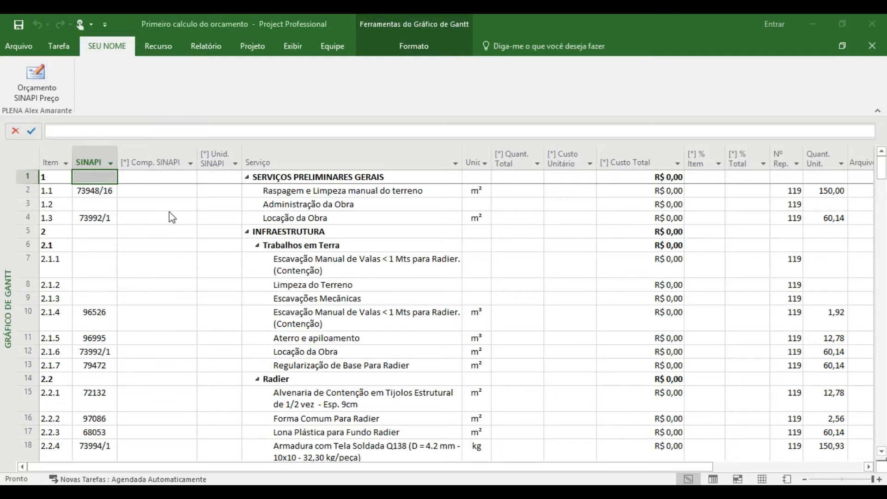
- Try to run the Orçamento SINAPI Preço macro and open the Visual Basic editor
click(33, 78)
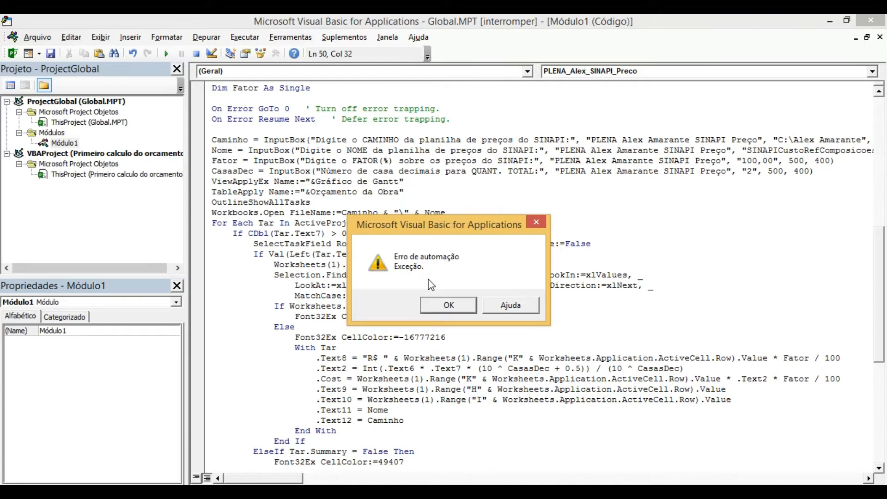
click(449, 305)
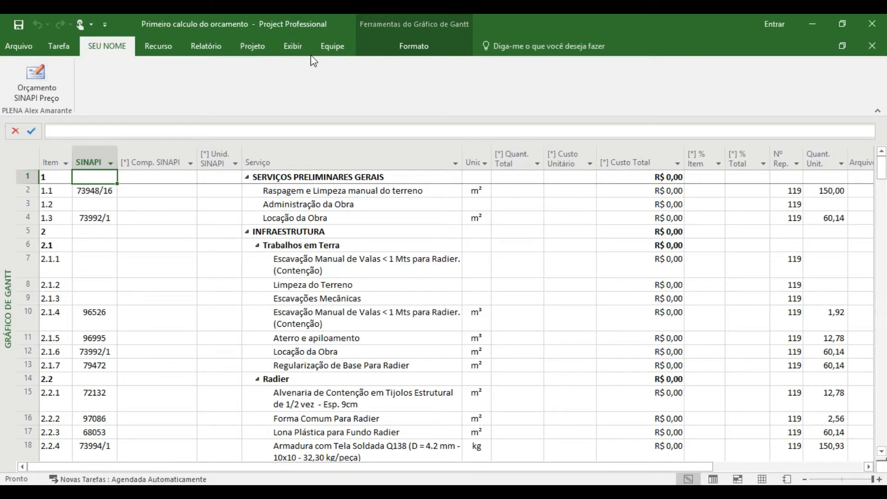
click(298, 47)
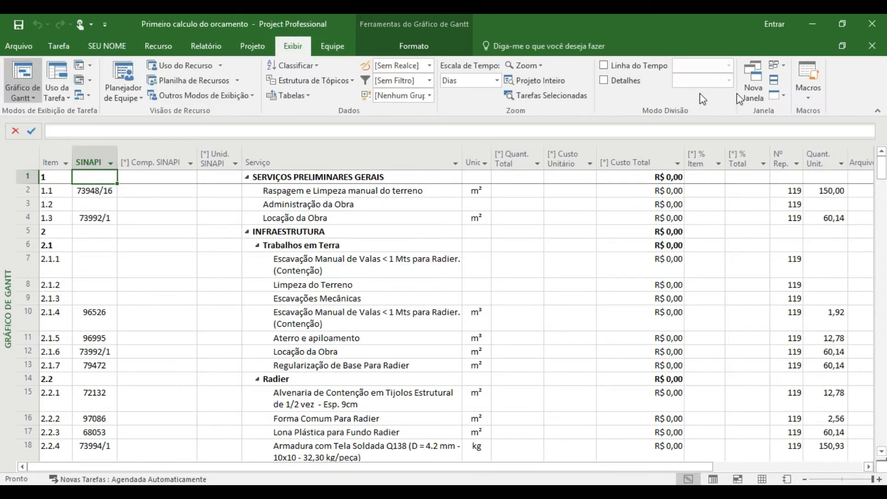
click(805, 94)
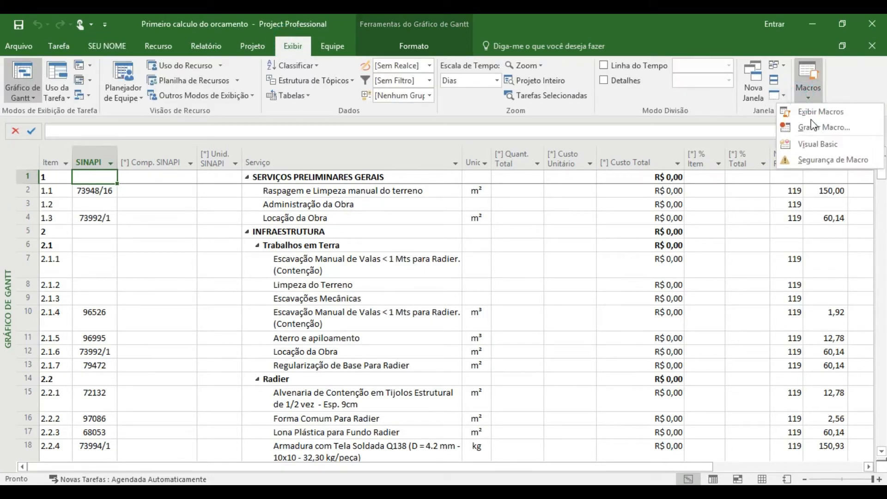
click(816, 142)
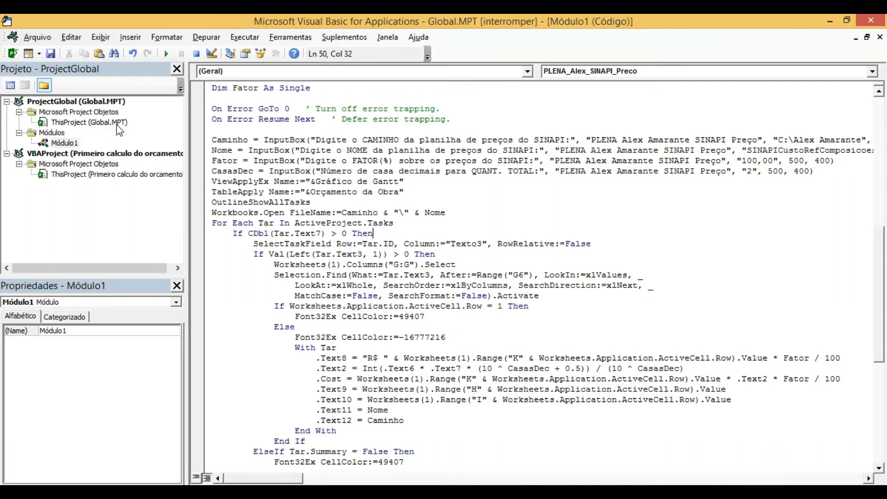
- Examine the Workbooks.Open statement in the code of the SINAPI price macro
click(212, 212)
drag(212, 213, 447, 214)
click(289, 212)
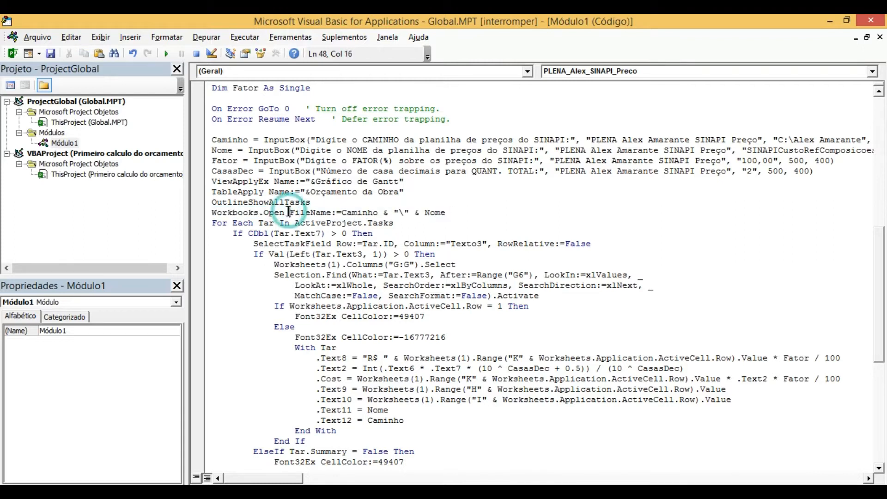
drag(284, 213, 213, 217)
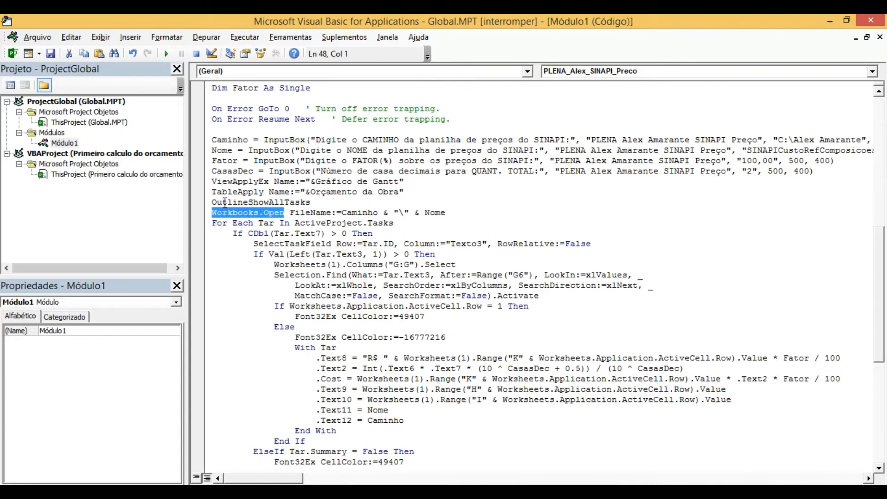
click(225, 202)
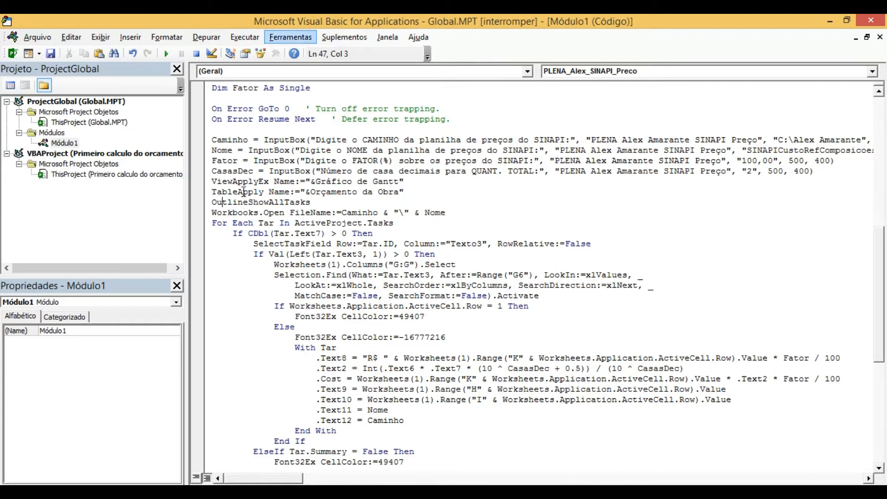
- Reset the halted macro and add the Microsoft Excel 15.0 Object Library reference to ProjectGlobal, closing the editor when done
click(197, 56)
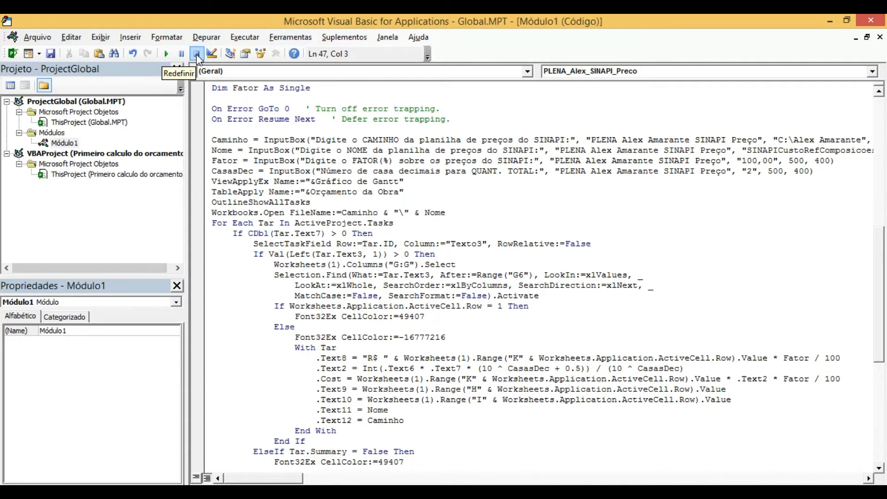
click(287, 37)
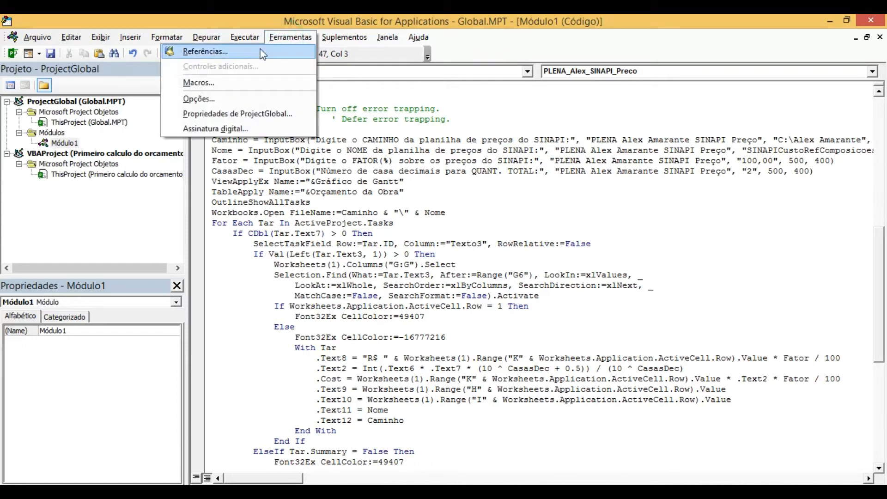
click(237, 55)
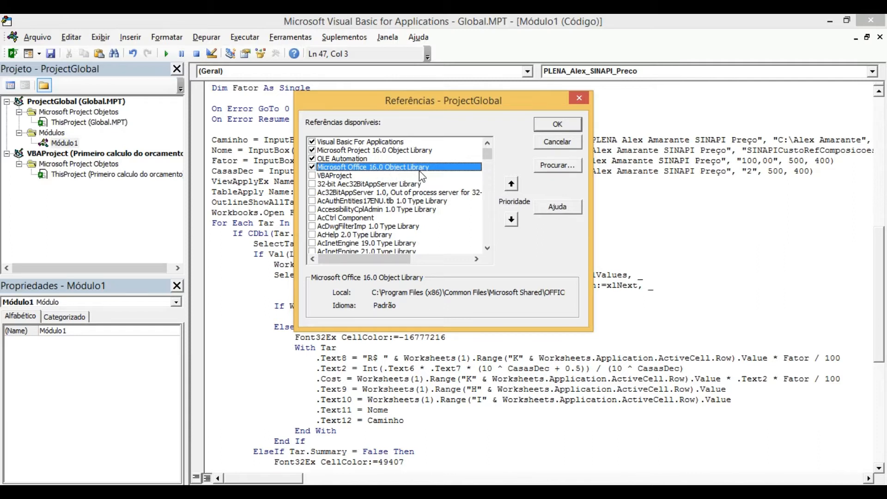
click(486, 234)
drag(486, 234, 486, 234)
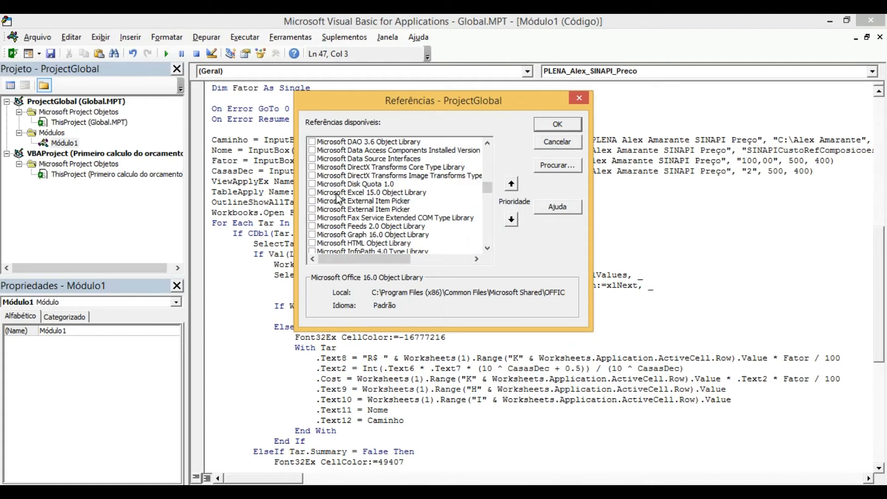
click(312, 193)
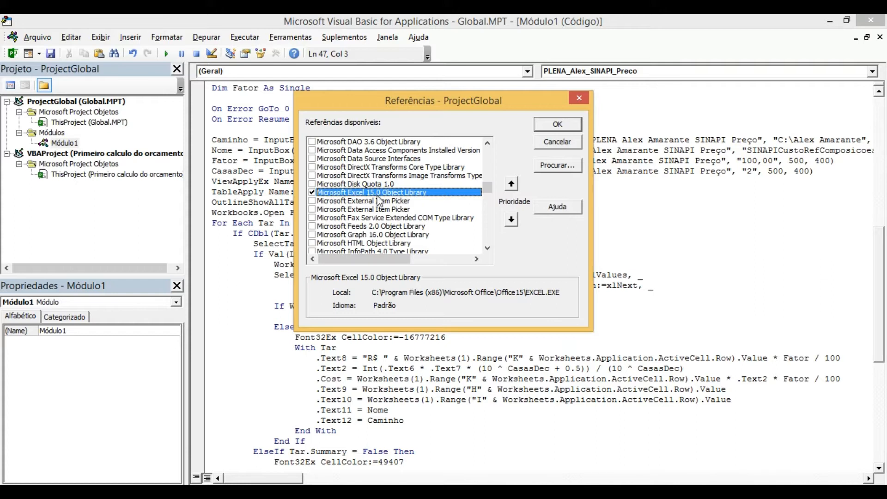
click(541, 129)
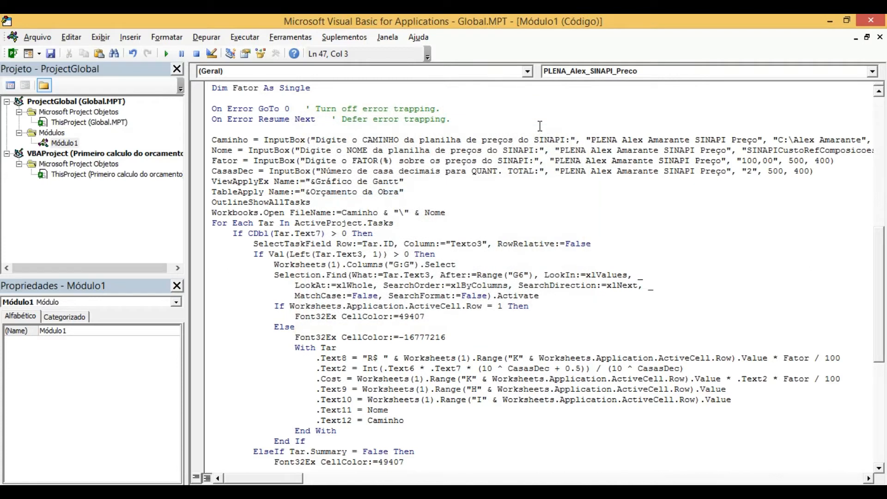
click(867, 26)
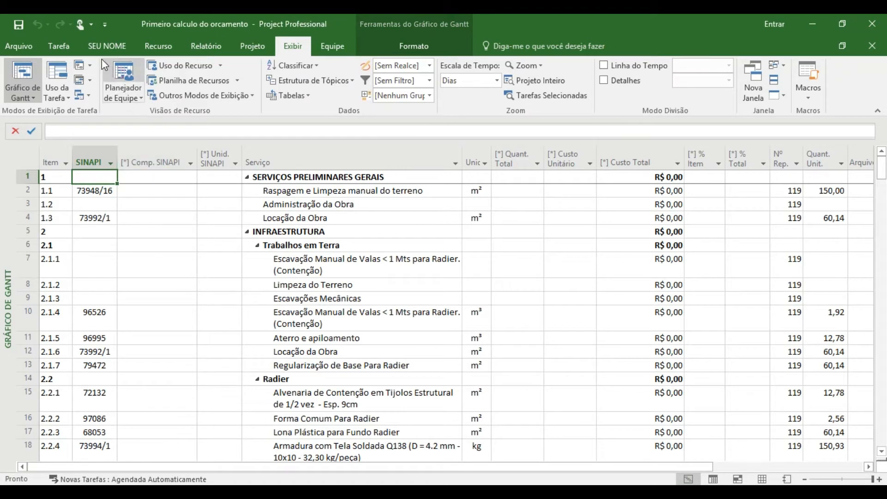
- Run the Orçamento SINAPI Preço macro, accepting the default folder path and the price sheet name SINAPICustoRefComposicoesSinteticoCE201712Desonerado
click(107, 46)
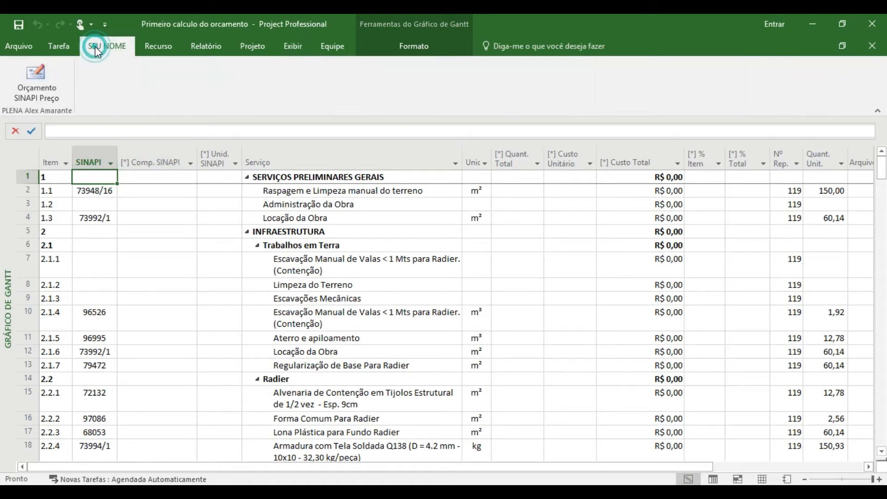
click(35, 85)
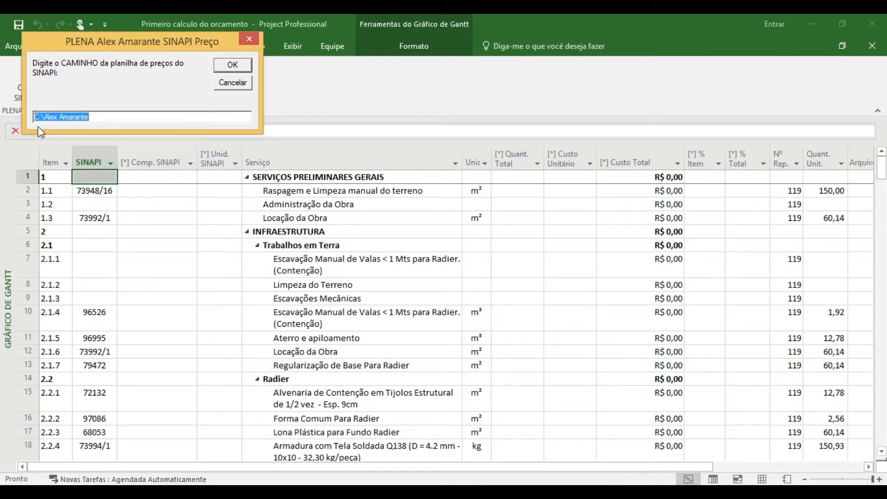
click(103, 119)
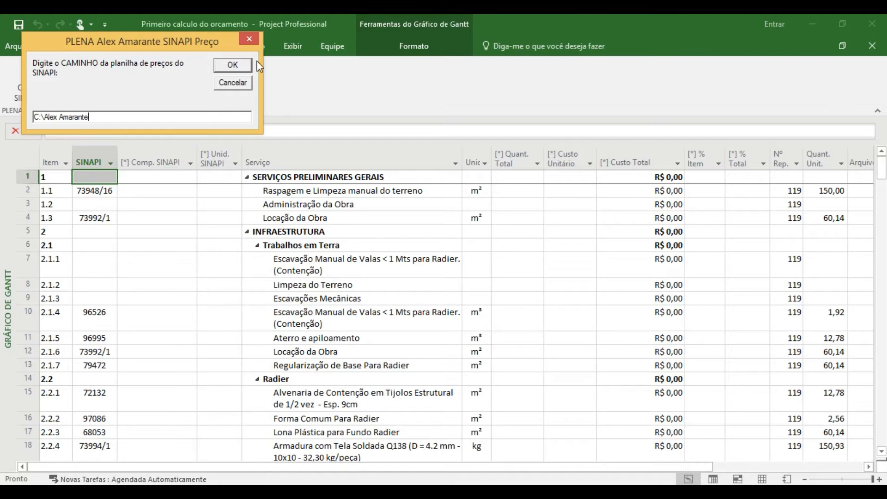
click(234, 68)
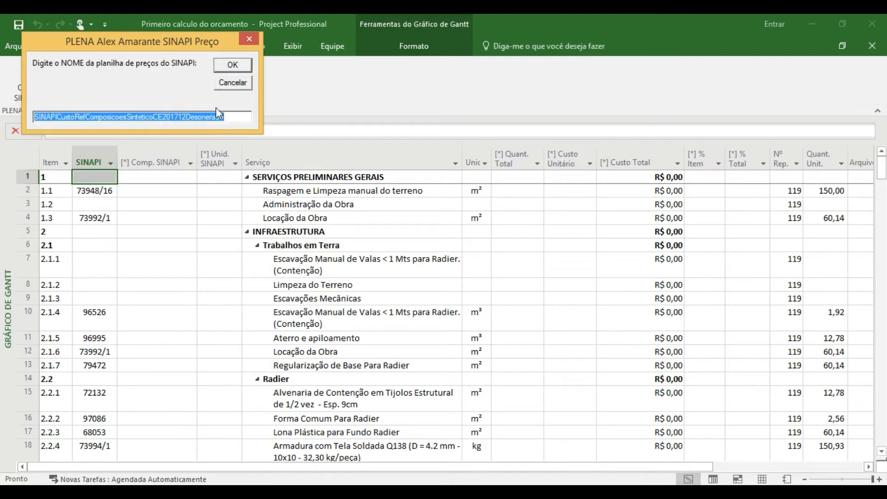
click(238, 115)
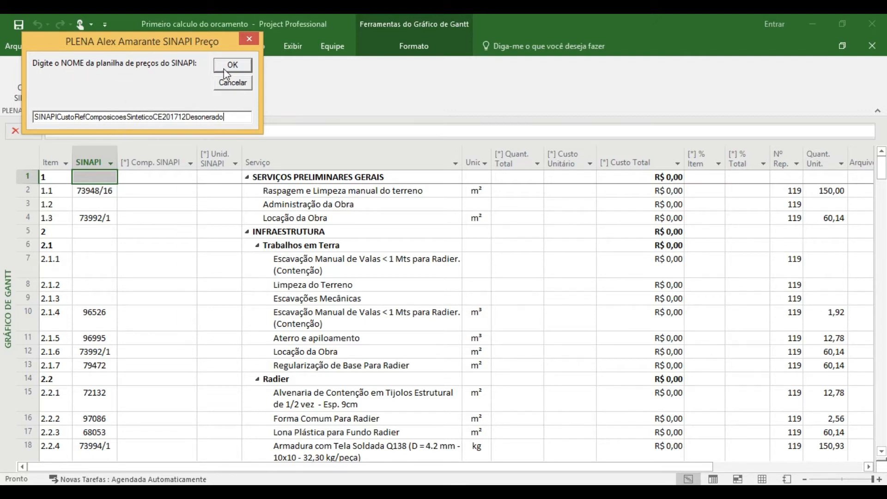
click(236, 65)
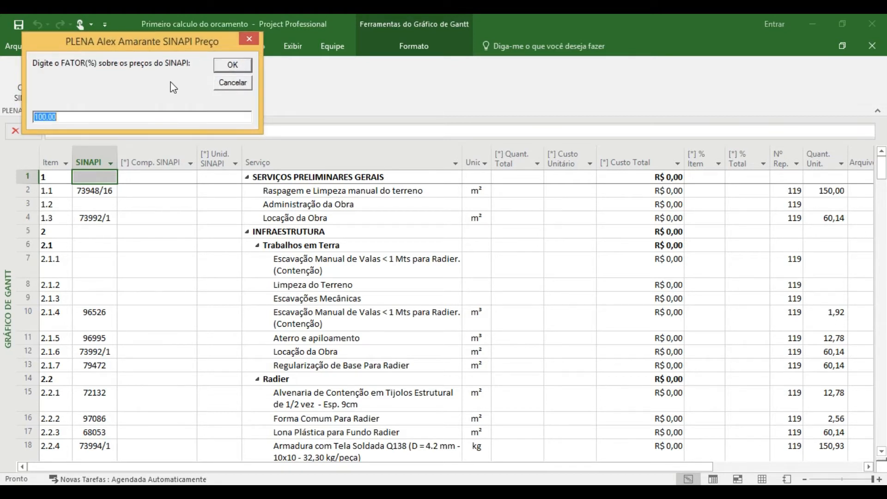
- Set the factor on the SINAPI prices to 100% and accept 2 decimal places for the total quantity
click(78, 115)
click(41, 115)
key(Delete)
text(1)
key(BackSpace)
key(BackSpace)
key(BackSpace)
text(92)
key(BackSpace)
key(BackSpace)
text(100)
click(233, 65)
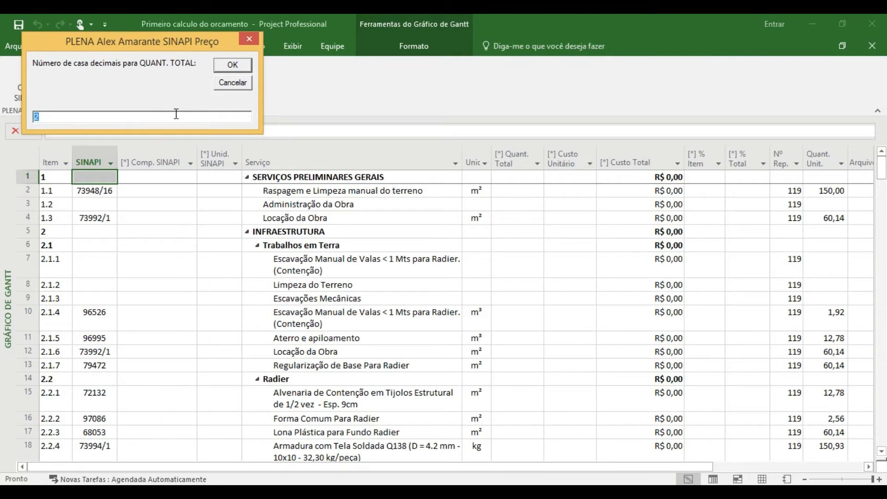
click(239, 66)
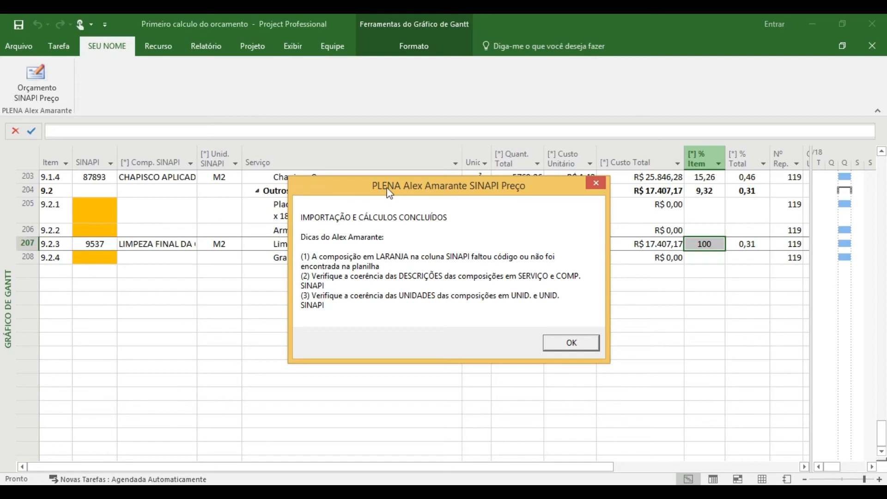
- Read and dismiss the import completion message, and review the budget's final rows up to Chuveiro de PVC
drag(392, 191, 357, 295)
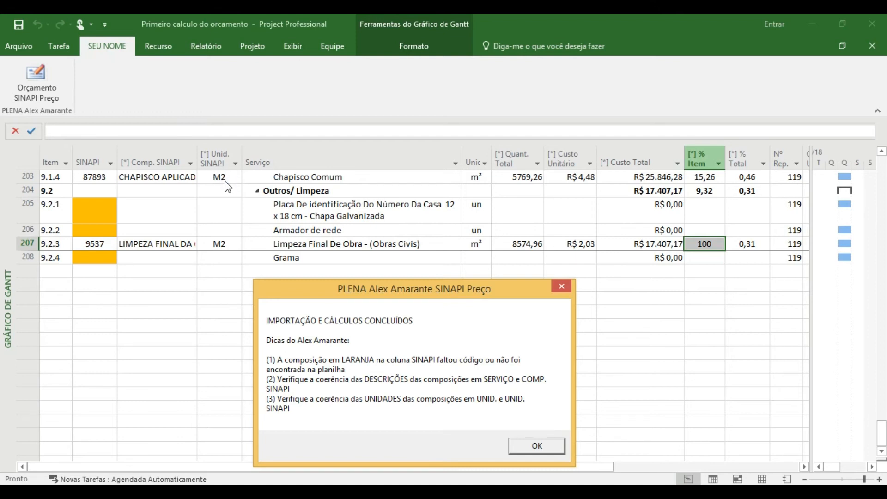
click(533, 445)
click(349, 257)
key(Up)
key(Up)
key(Up)
key(Up)
key(Up)
key(Up)
key(Up)
key(Up)
key(Up)
key(Up)
key(Up)
key(Up)
key(Up)
key(Up)
key(Up)
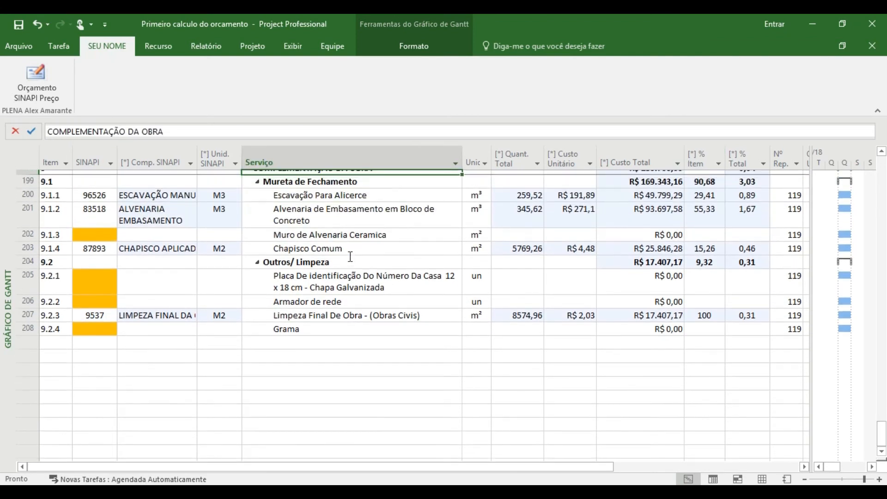
key(Up)
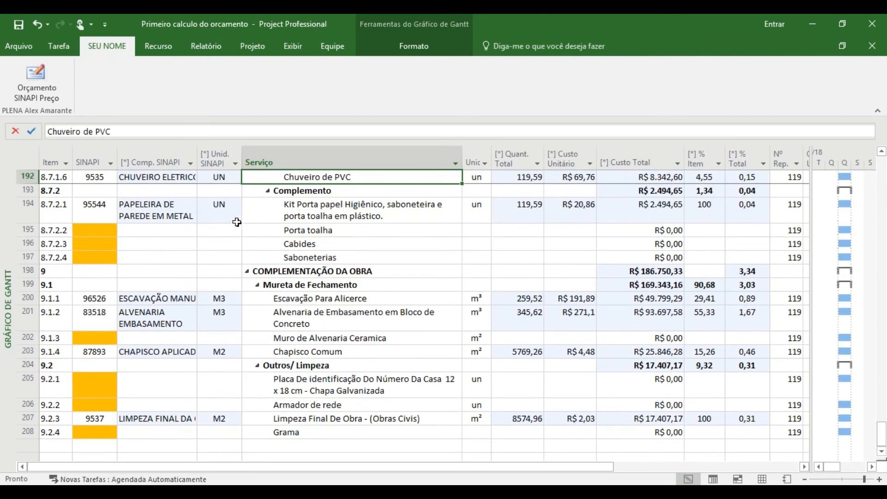
- Examine the calculated columns Comp. SINAPI, Unid. SINAPI, and Quant. Total through % Total
click(167, 159)
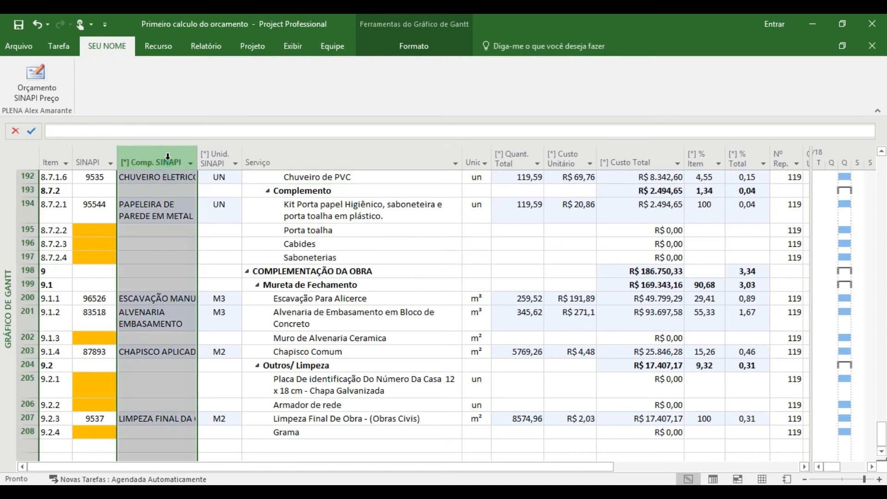
click(219, 160)
click(504, 159)
drag(503, 159, 720, 195)
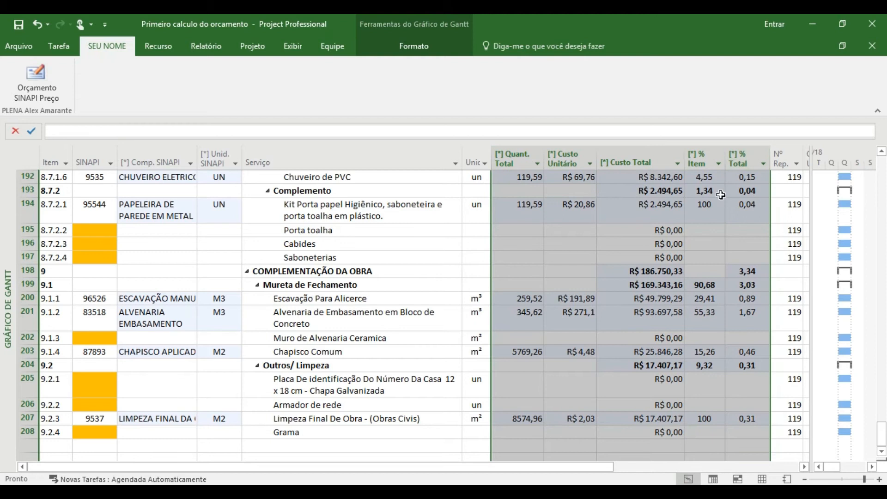
click(720, 195)
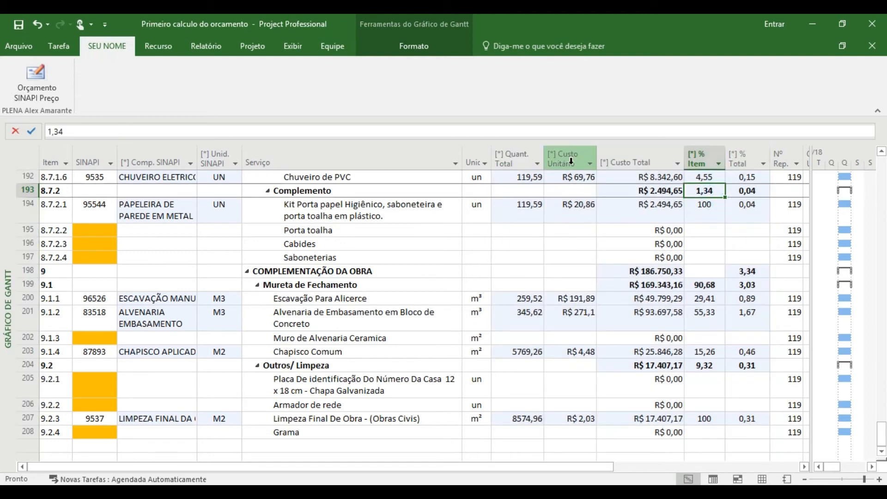
click(539, 258)
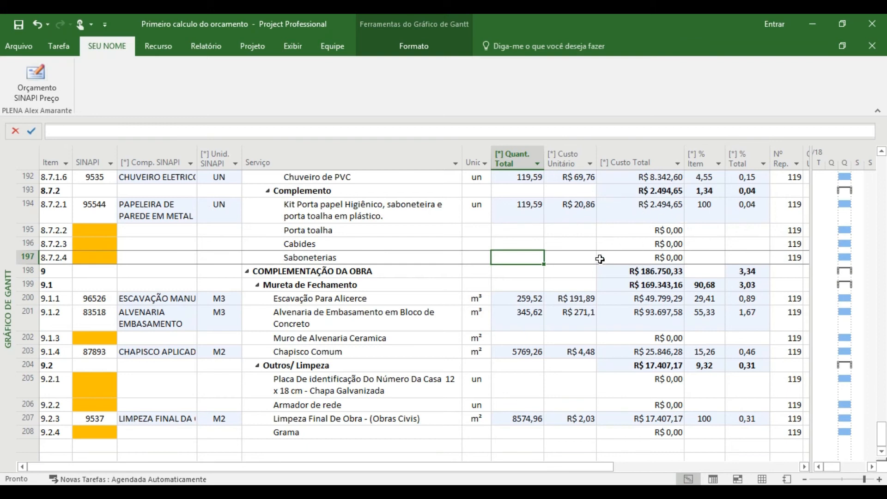
- Look back through the budget for compositions marked orange and select the SINAPI code of item 7.1.1, Contrapiso Em Argamassa
key(Up)
key(Up)
key(Up)
key(Up)
key(Up)
key(Up)
key(Up)
key(Up)
key(Up)
key(Up)
key(Up)
key(Up)
key(Up)
key(Up)
key(Up)
key(Up)
key(Up)
key(Up)
key(Up)
key(Up)
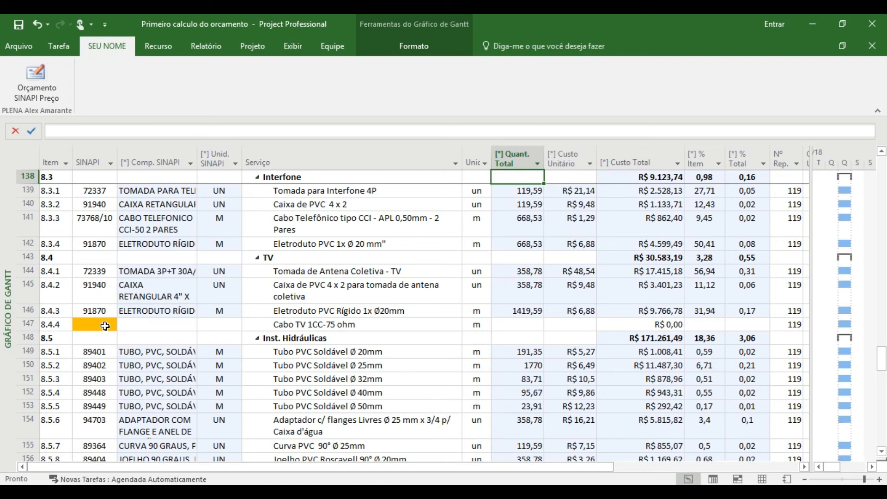
key(Up)
key(Up)
key(Up)
key(Up)
key(Up)
key(Up)
key(Up)
key(Up)
key(Up)
key(Up)
key(Up)
key(Up)
key(Up)
key(Up)
key(Up)
key(Up)
key(Up)
key(Up)
key(Up)
key(Up)
key(Up)
key(Up)
key(Up)
key(Up)
key(Up)
key(Up)
key(Up)
key(Up)
key(Up)
key(Up)
key(Up)
key(Up)
key(Up)
key(Up)
key(Up)
key(Up)
key(Up)
key(Up)
key(Up)
key(Up)
key(Up)
key(Up)
key(Up)
key(Up)
key(Up)
key(Up)
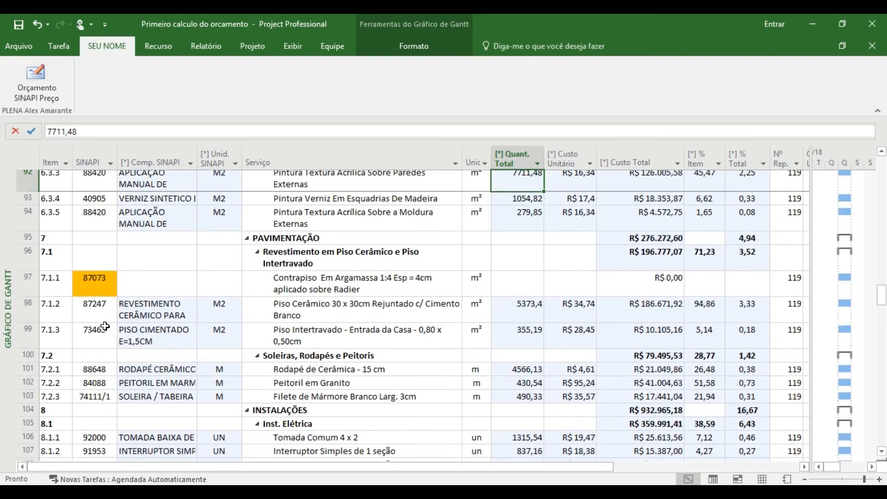
key(Up)
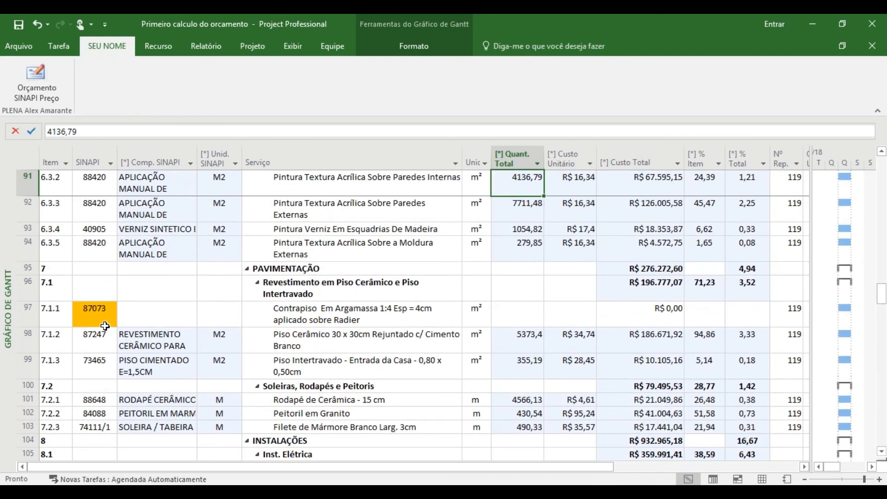
click(27, 315)
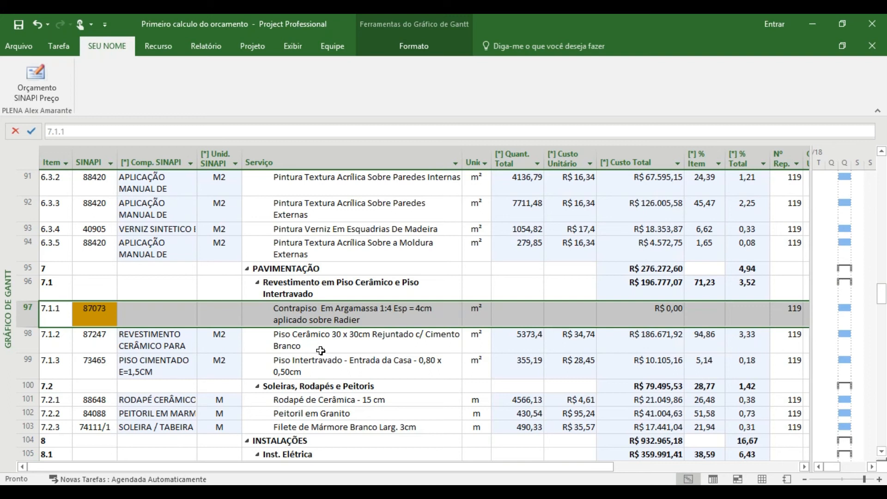
click(98, 312)
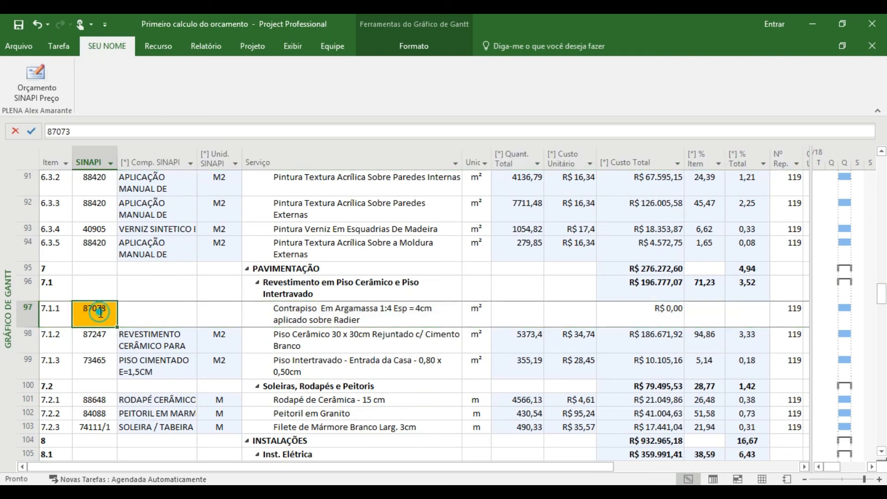
- Look back through the budget from item 7.1.1 to the first row, checking the SINAPI codes for compositions marked orange
key(Up)
key(Up)
key(Up)
key(Up)
key(Up)
key(Up)
key(Up)
key(Up)
key(Up)
key(Up)
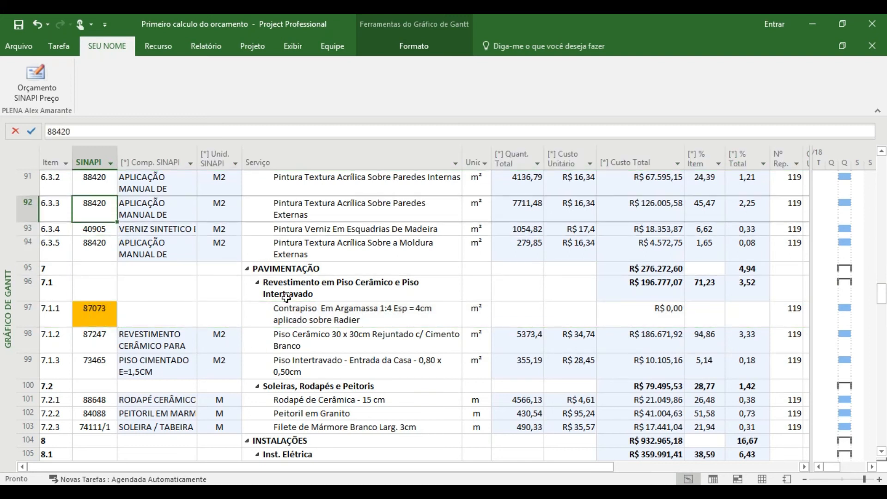
key(Up)
key(Up)
key(Up)
key(Up)
key(Up)
key(Up)
key(Up)
key(Up)
key(Up)
key(Up)
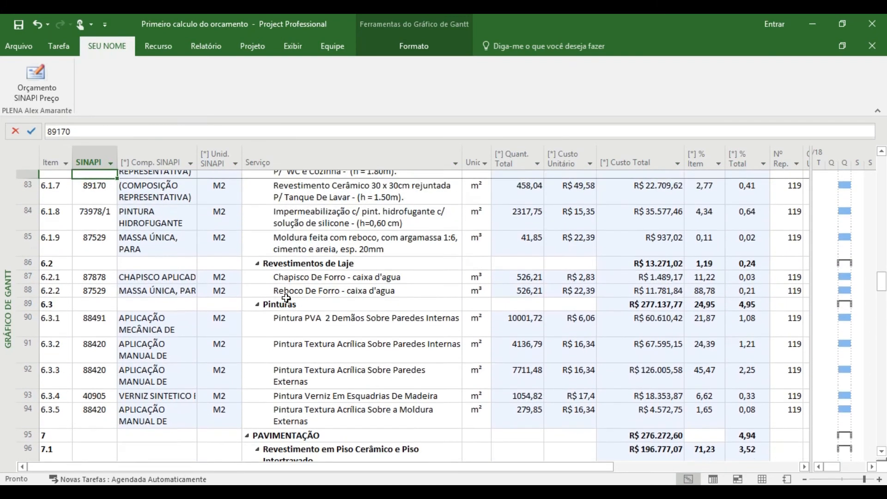
key(Up)
key(Up)
key(Up)
key(Up)
key(Up)
key(Up)
key(Up)
key(Up)
key(Up)
key(Up)
key(Up)
key(Up)
key(Up)
key(Up)
key(Up)
key(Up)
key(Up)
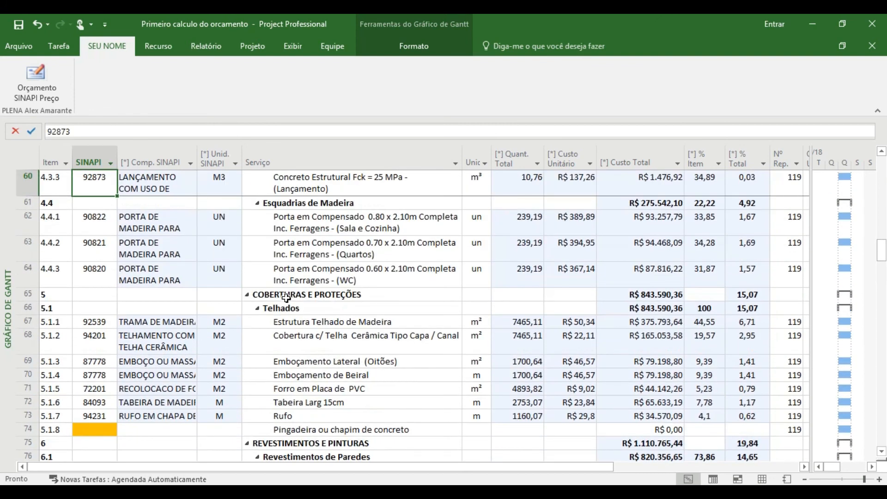
key(Up)
key(Up)
key(Up)
key(Up)
key(Up)
key(Up)
key(Up)
key(Up)
key(Up)
key(Up)
key(Up)
key(Up)
key(Up)
key(Up)
key(Up)
key(Up)
key(Up)
key(Up)
key(Up)
key(Up)
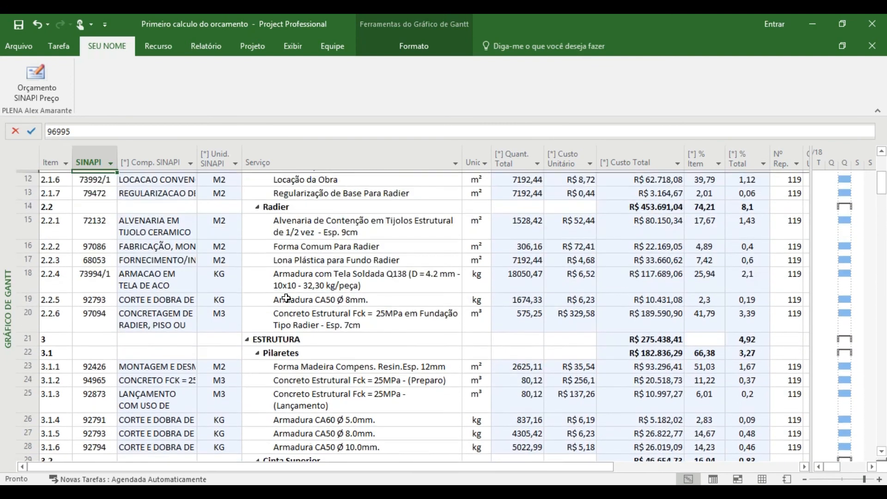
key(Up)
key(Up)
key(Up)
key(Up)
key(Up)
key(Up)
key(Up)
key(Up)
key(Up)
key(Up)
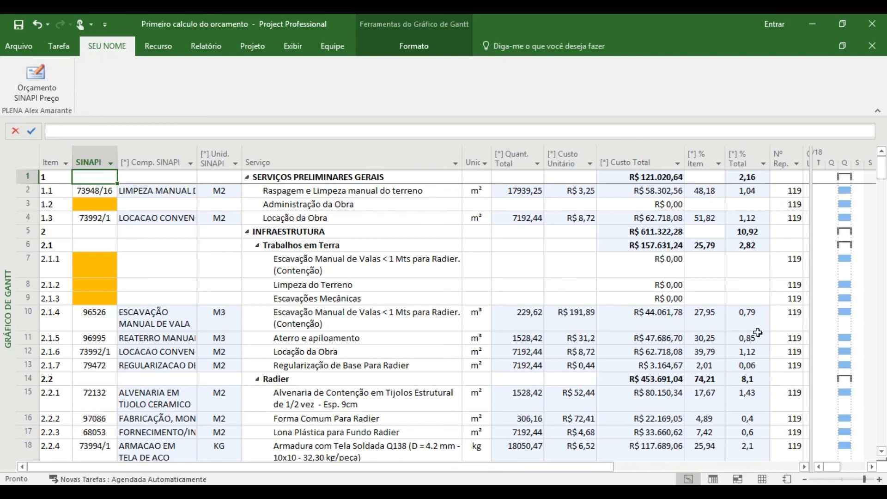
- Extend the task table over the Gantt chart and widen the Arquivo column beside Local Arquivo
drag(810, 314, 884, 315)
scroll(869, 300, down, 6)
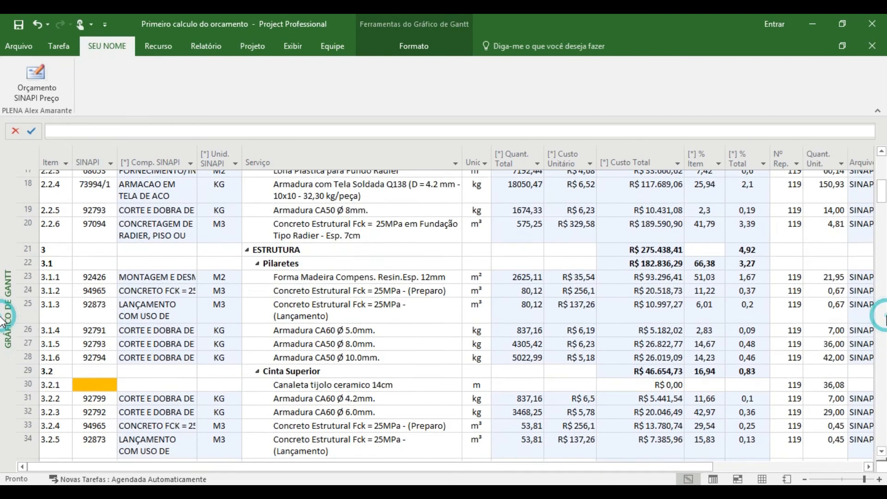
click(492, 243)
key(Right)
key(Right)
key(Right)
key(Right)
key(Right)
key(Right)
key(Right)
key(Right)
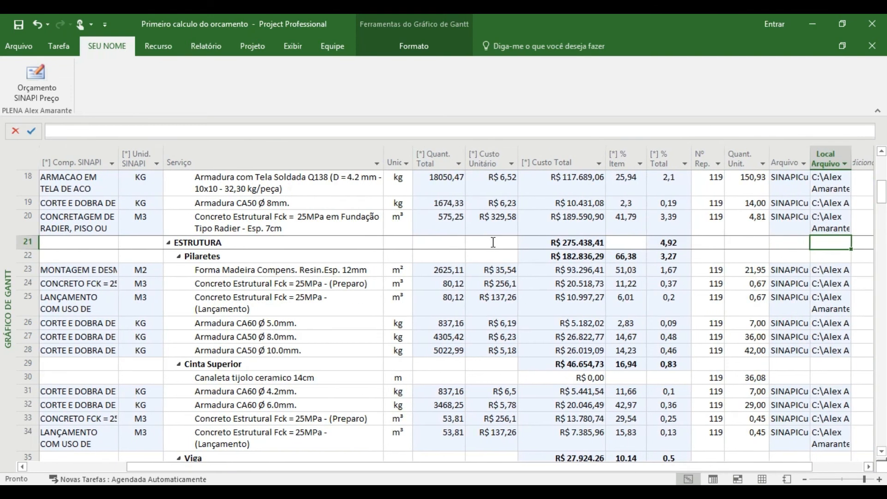
key(Right)
key(Left)
key(Left)
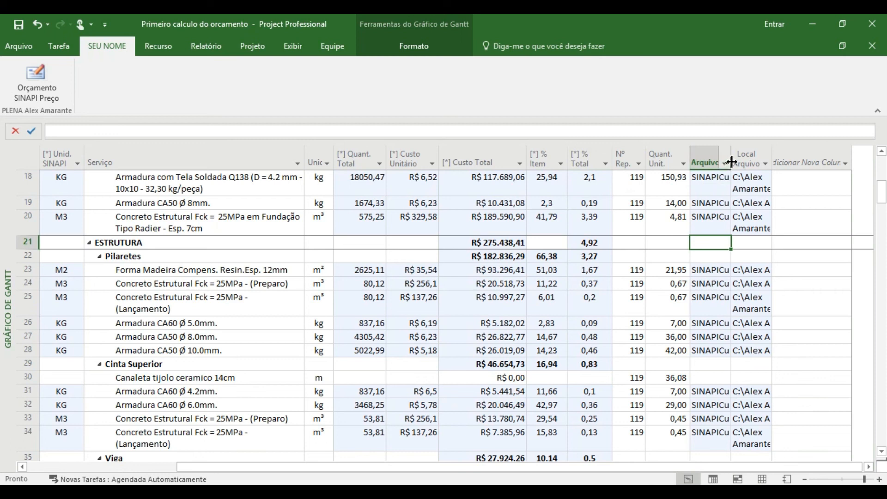
drag(771, 160, 821, 163)
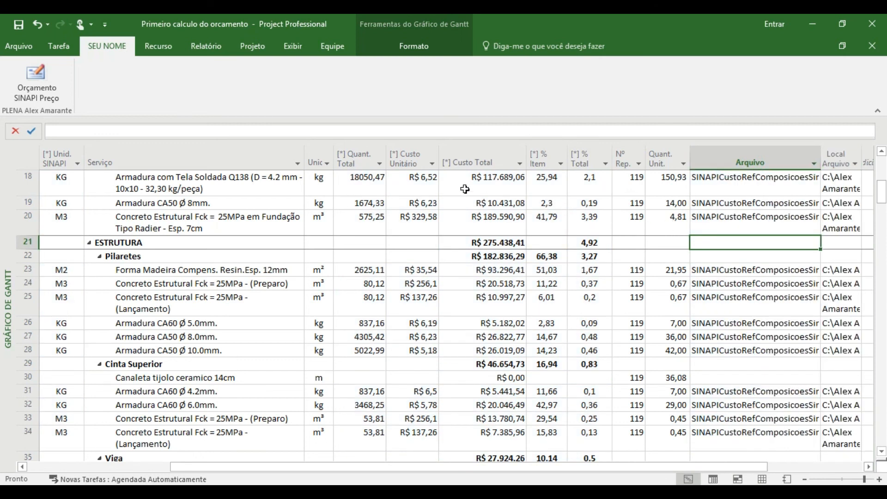
- Examine the Custo Unitário column, and check the Arquivo and Local Arquivo entries of row 20, the Radier foundation concrete
click(417, 160)
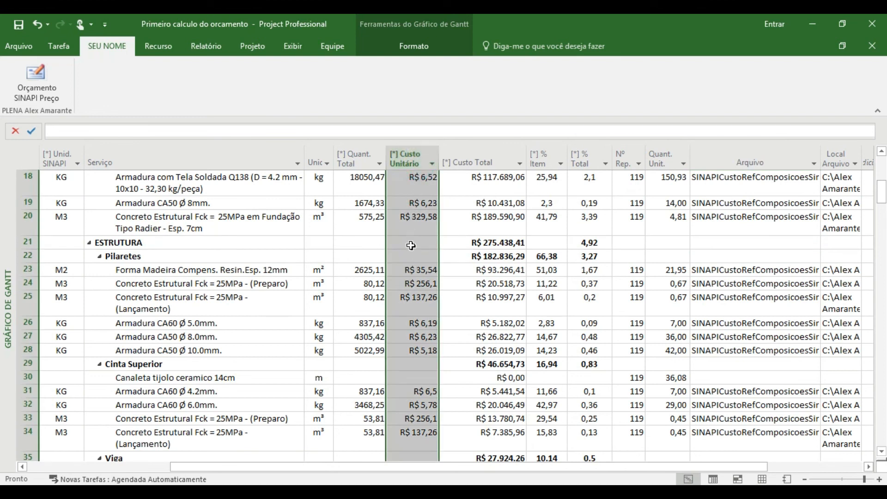
click(749, 223)
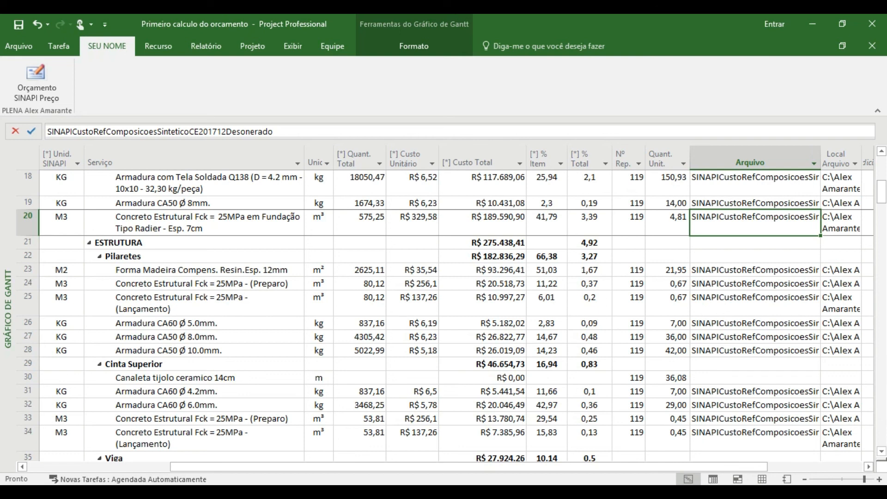
key(Right)
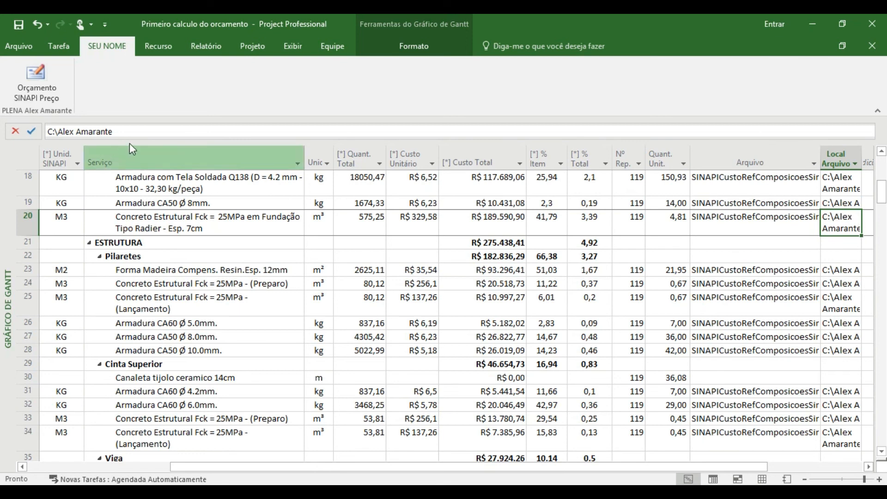
- Return to the start of the budget and review its first rows, ending on item 1.1 in the Item column
key(Left)
key(Left)
key(Left)
key(Left)
key(Left)
key(Left)
key(Left)
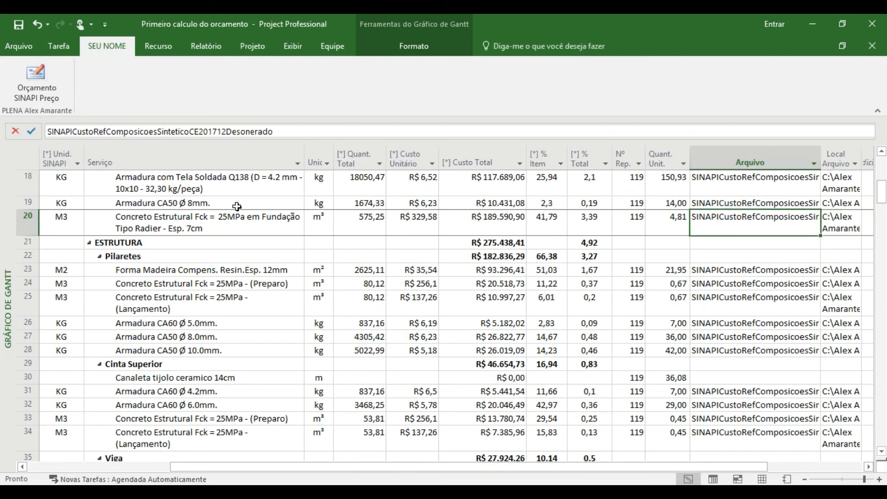
key(Up)
key(Up)
key(Up)
key(Up)
key(Up)
key(Up)
key(Up)
key(Up)
key(Up)
key(Up)
key(Up)
key(Up)
key(Up)
key(Up)
key(Up)
key(Up)
key(Up)
key(Up)
key(Up)
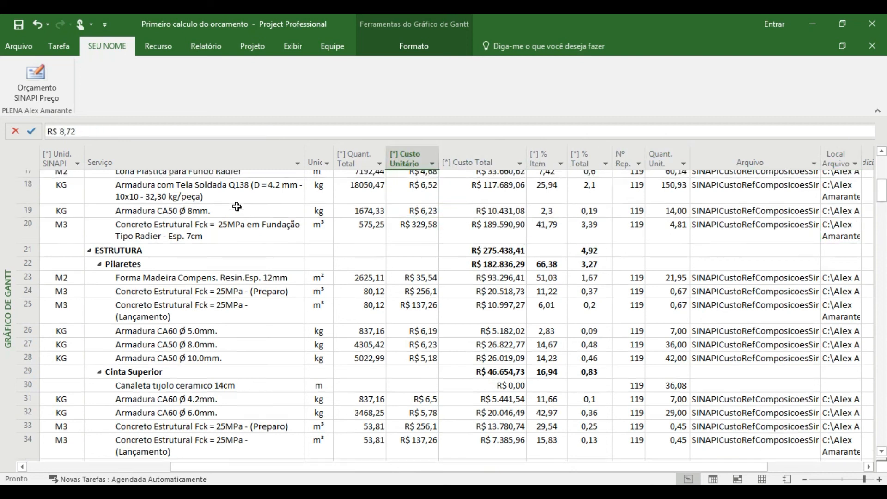
key(Left)
key(Left)
key(Left)
key(Left)
key(Left)
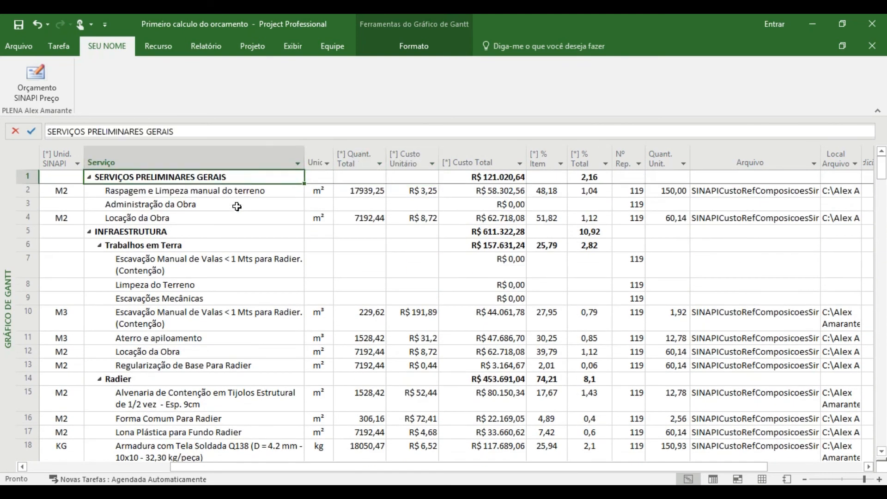
key(Left)
key(Left)
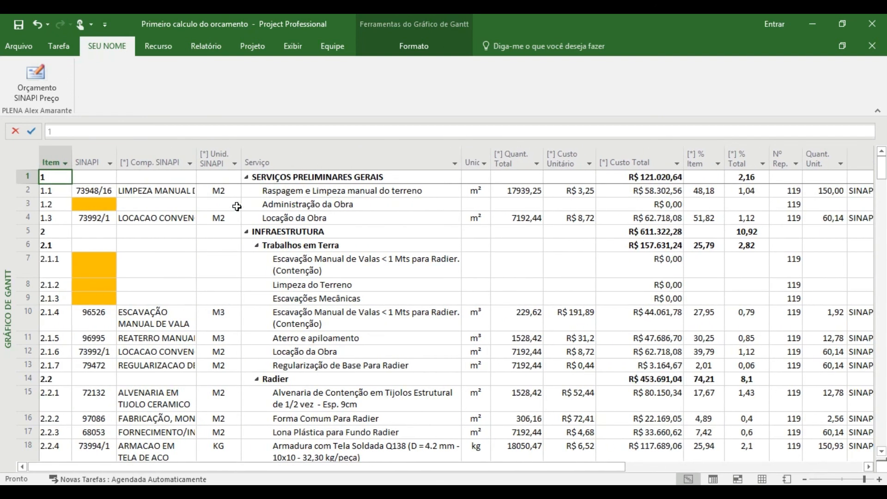
key(Down)
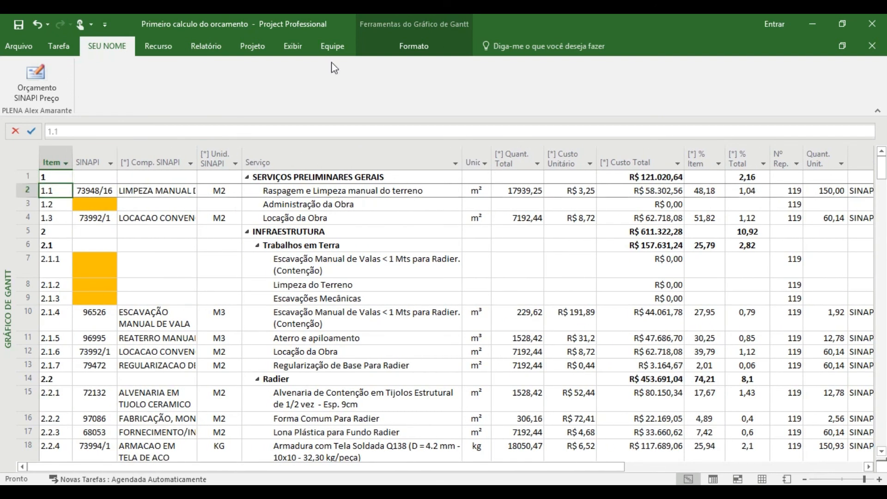
- Show the project summary task and select its Custo Total value
click(409, 46)
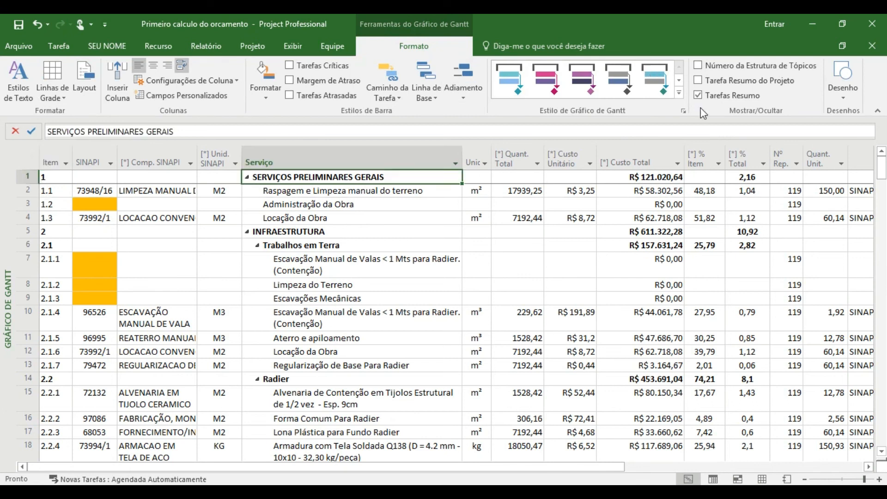
click(698, 81)
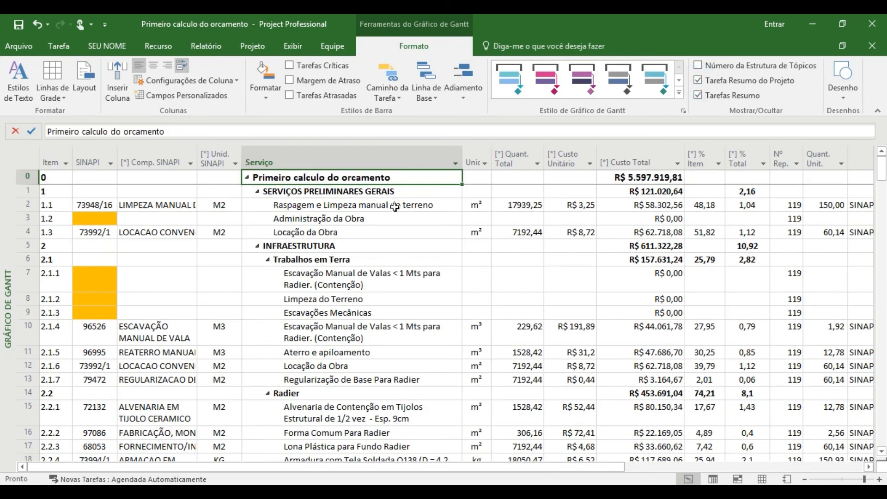
click(646, 162)
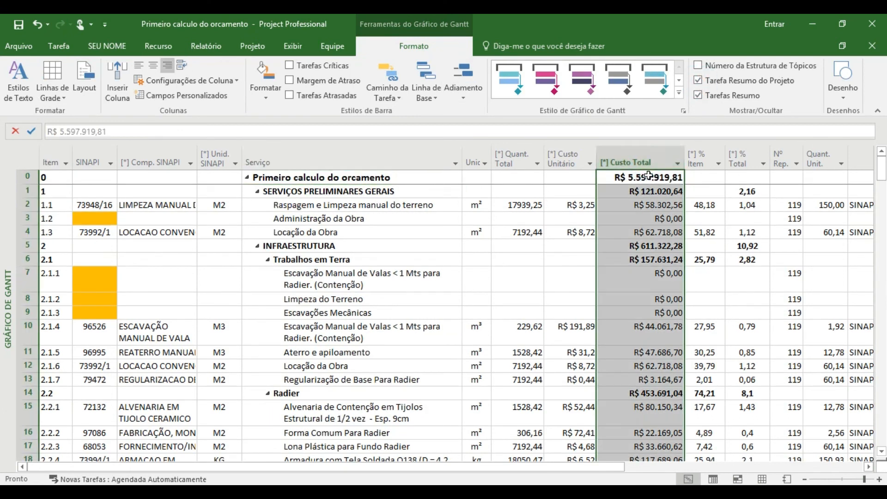
click(646, 177)
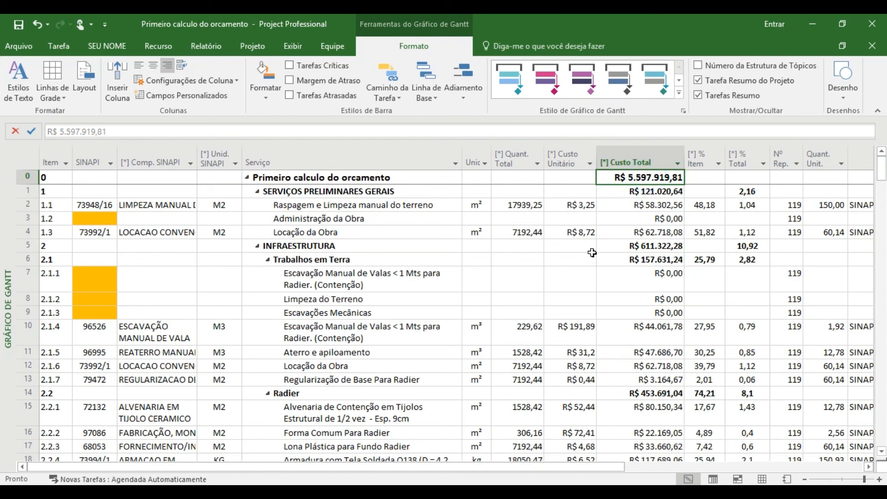